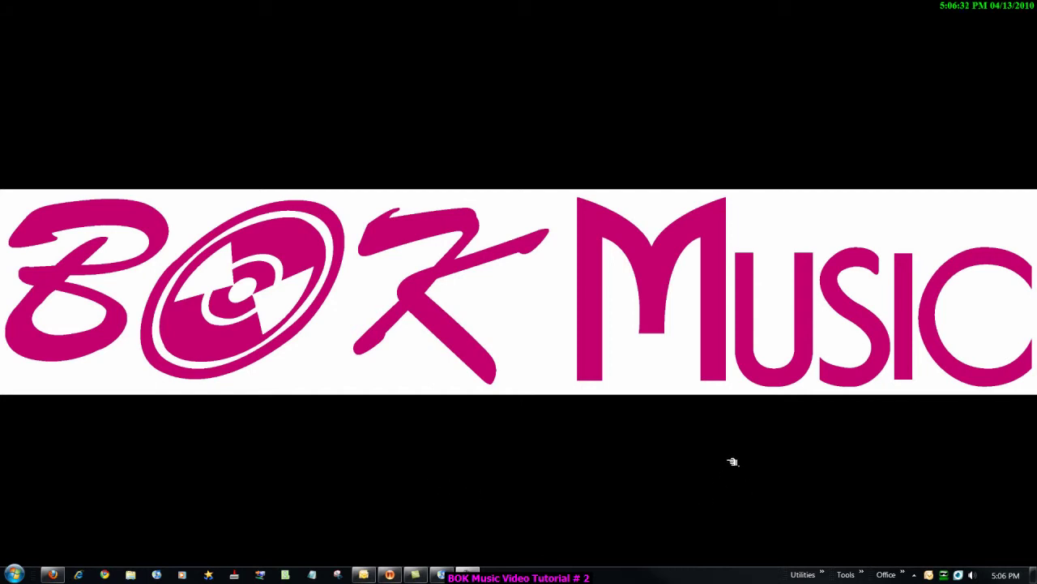
Switch to iTunes and view the file information of the track "Sunshine On Avenue A"
{"action": "left_click", "coordinate": [449, 571]}
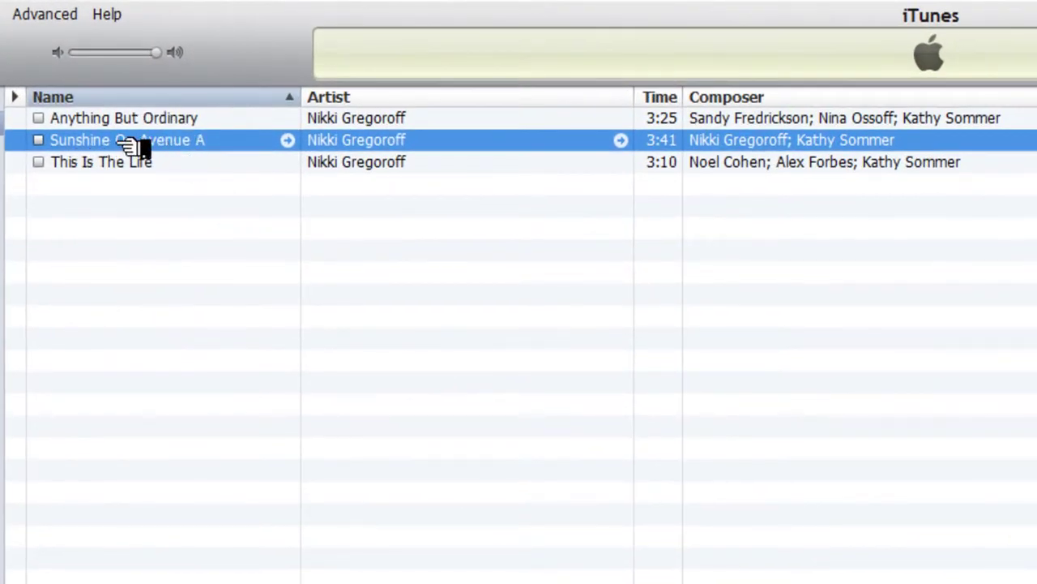
{"action": "right_click", "coordinate": [243, 143]}
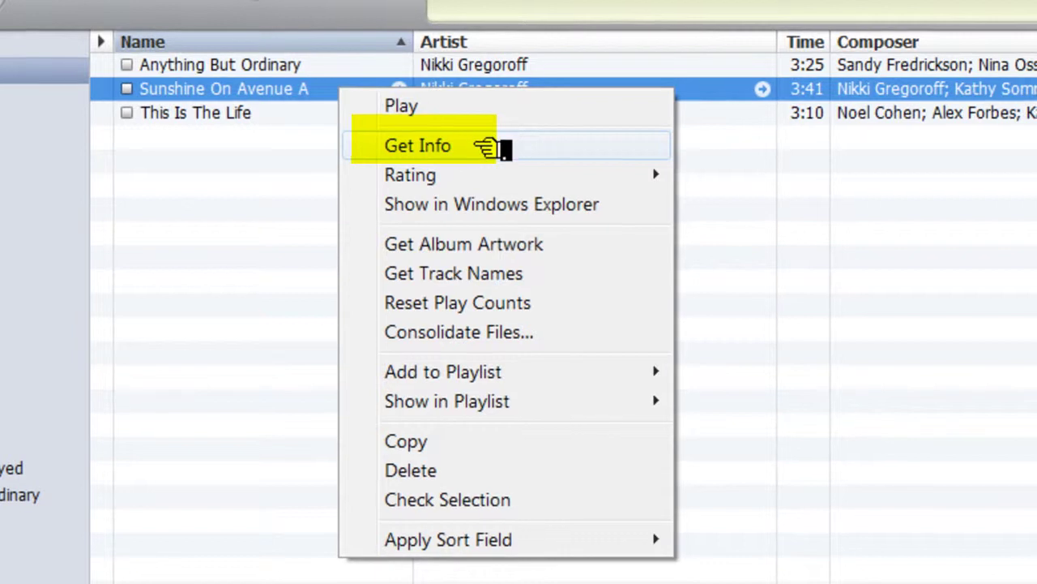
{"action": "left_click", "coordinate": [489, 147]}
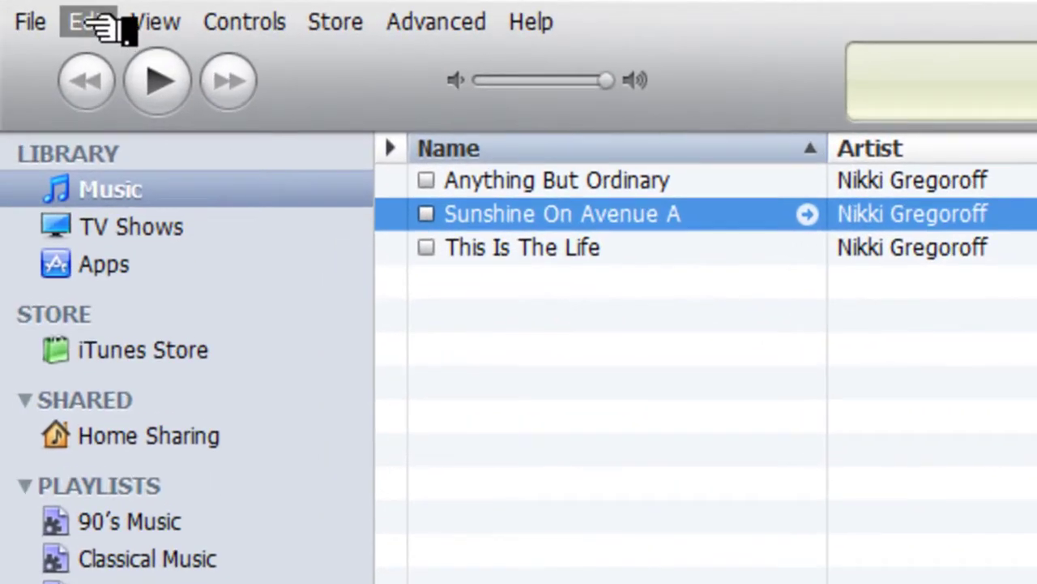
In the general preferences' import settings, choose the MP3 Encoder for importing
{"action": "left_click", "coordinate": [95, 24]}
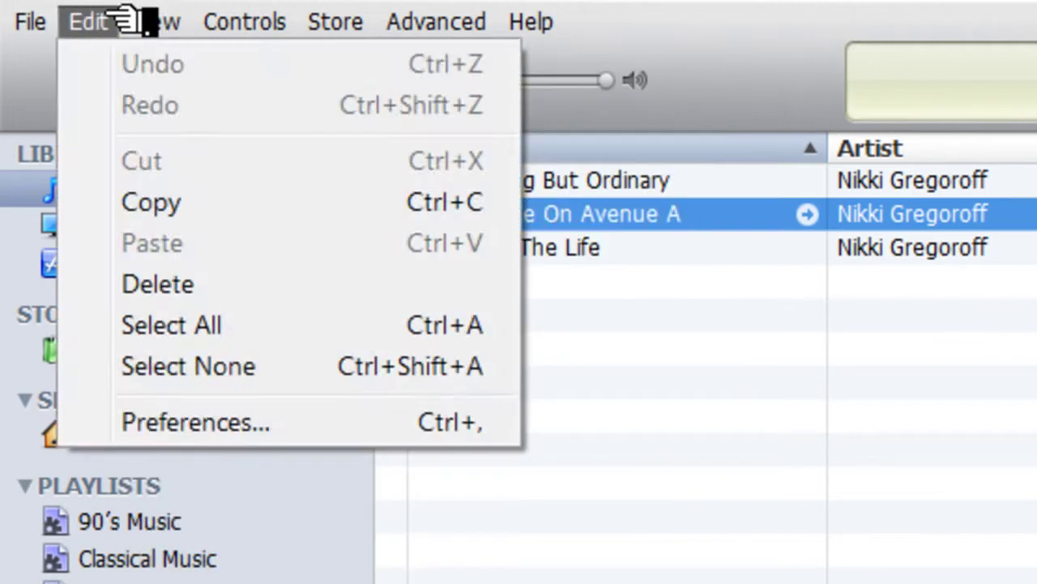
{"action": "mouse_move", "coordinate": [45, 26]}
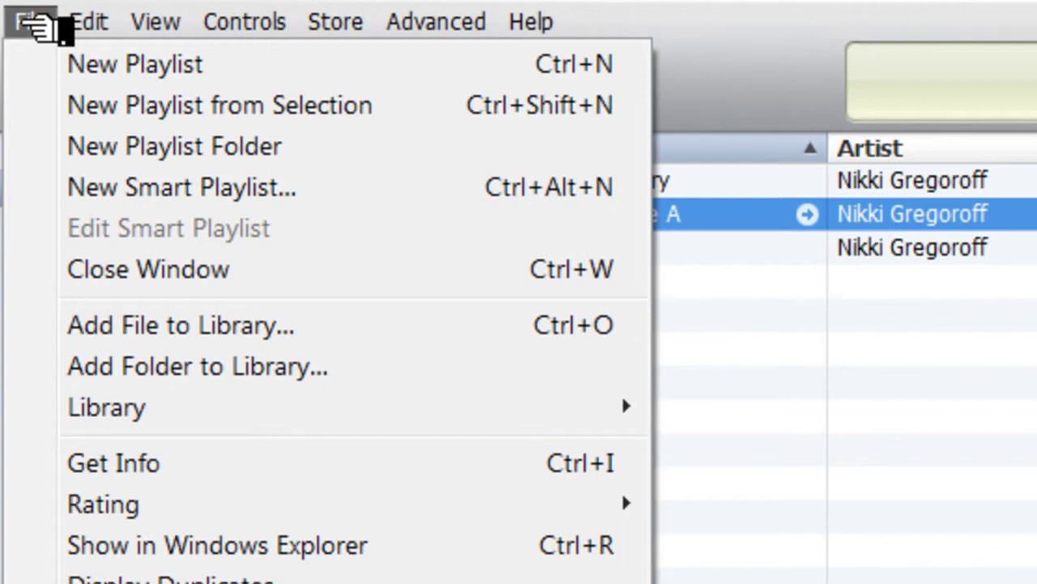
{"action": "mouse_move", "coordinate": [113, 22]}
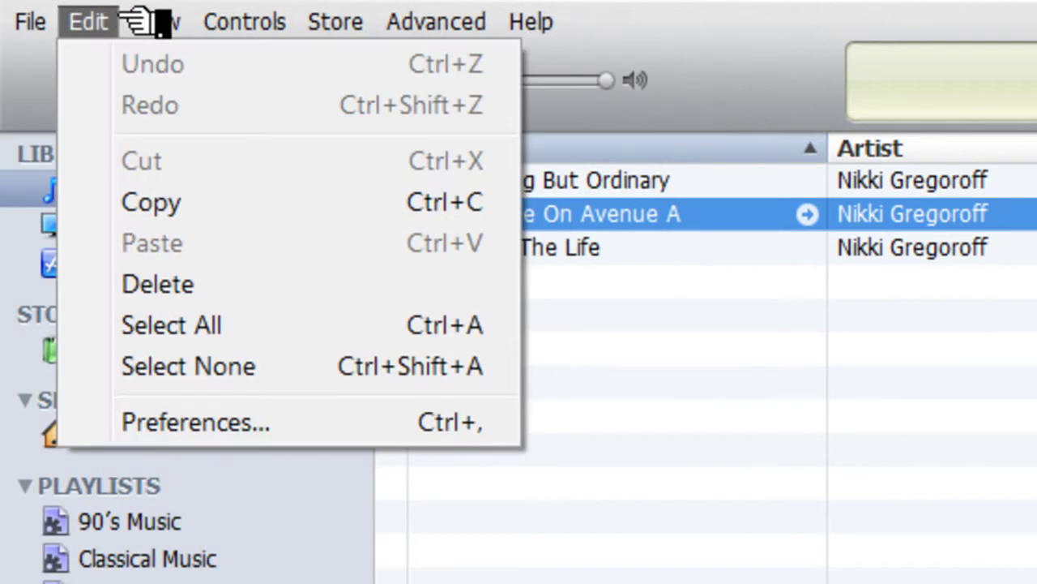
{"action": "left_click", "coordinate": [235, 437]}
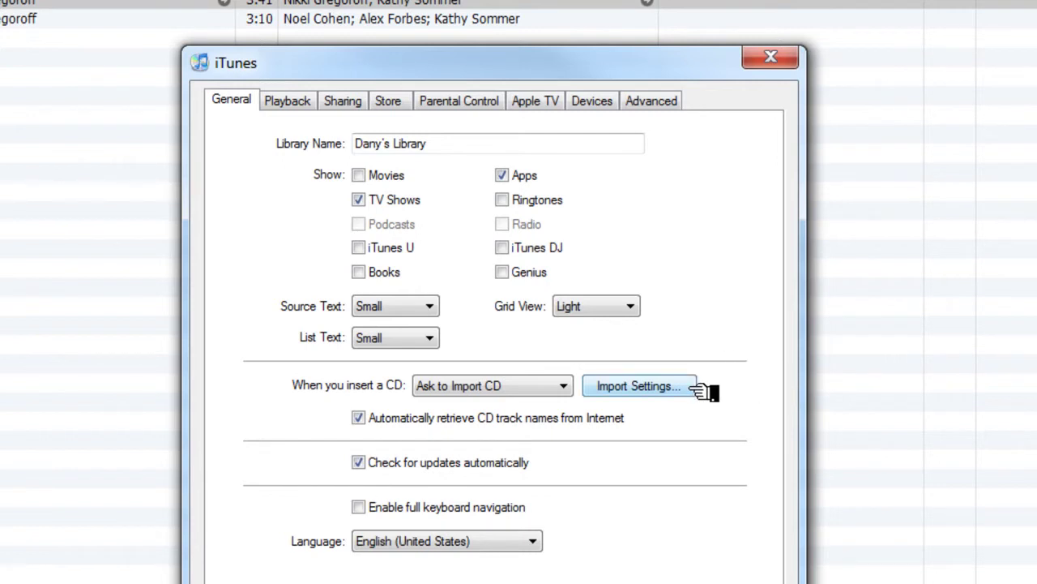
{"action": "left_click", "coordinate": [640, 386]}
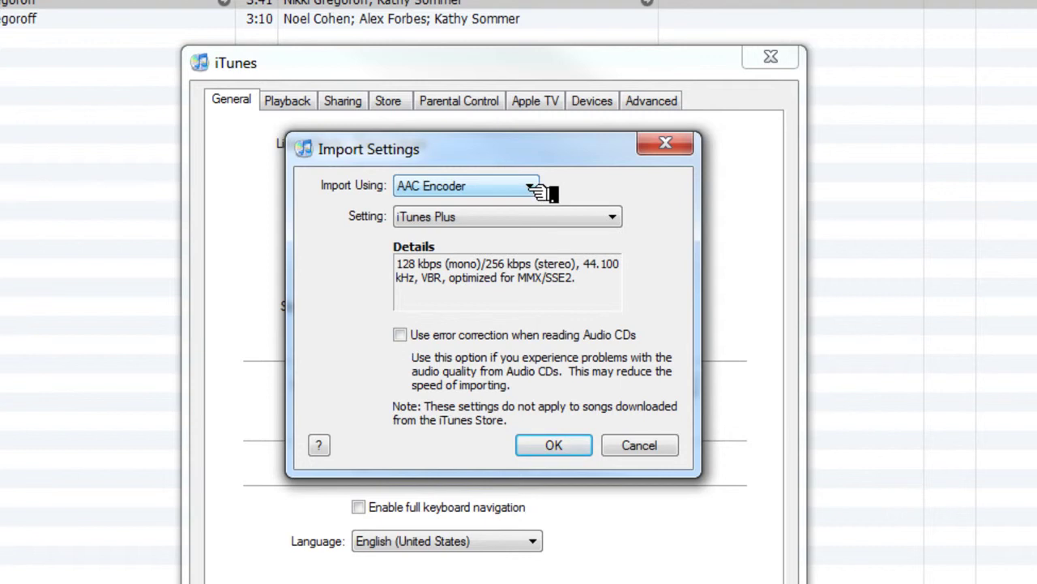
{"action": "left_click", "coordinate": [538, 189]}
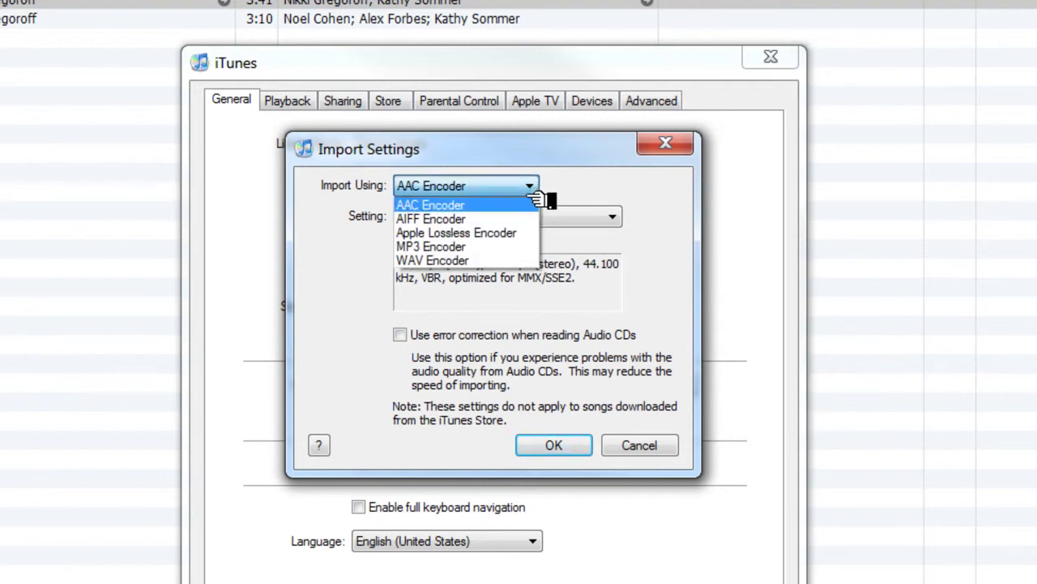
{"action": "left_click", "coordinate": [527, 250]}
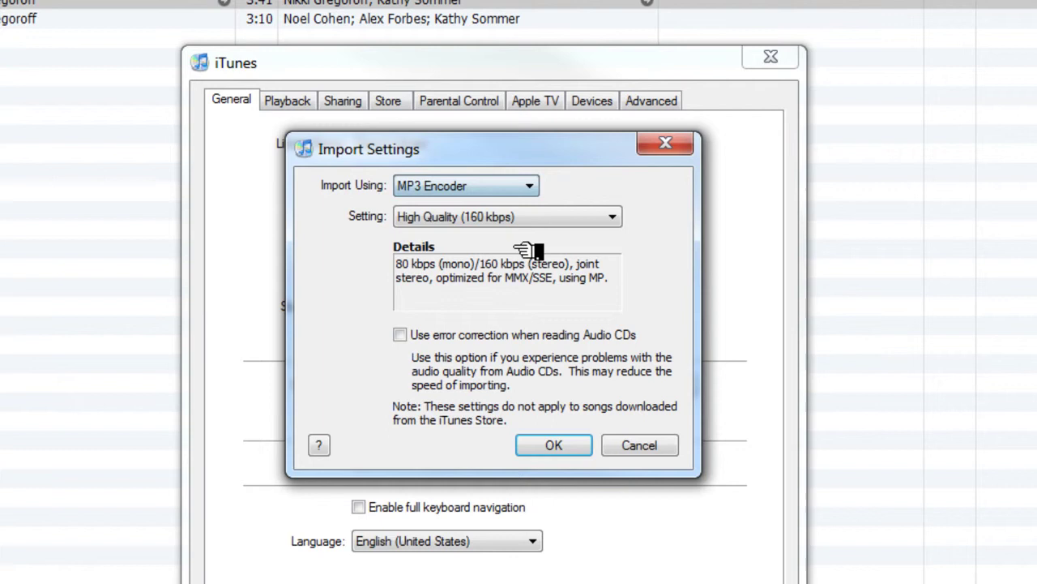
Choose a custom MP3 encoder setting with a 128 kbps stereo bit rate and a 44.100 kHz sample rate
{"action": "left_click", "coordinate": [606, 218]}
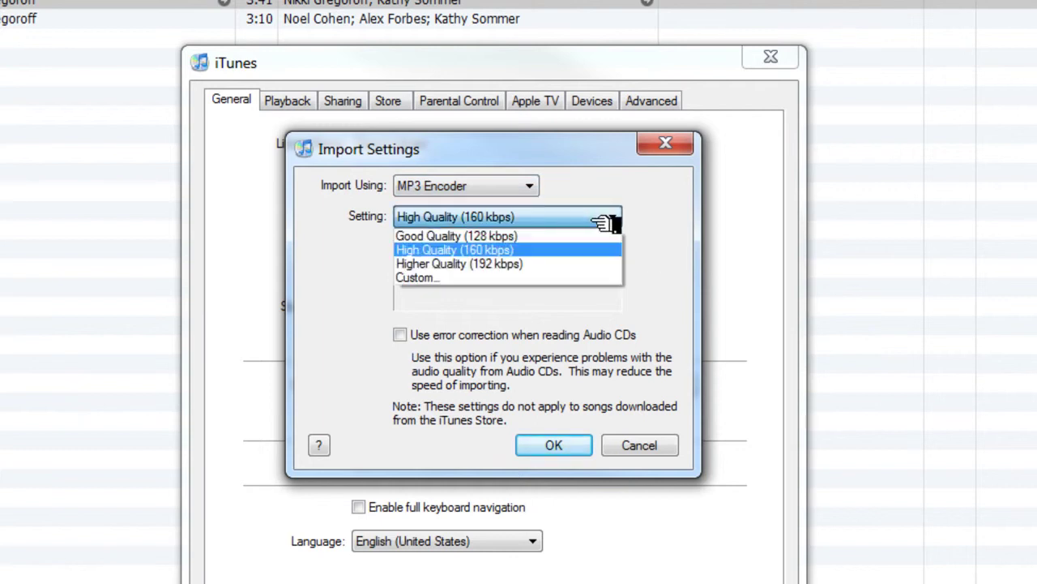
{"action": "left_click", "coordinate": [533, 279]}
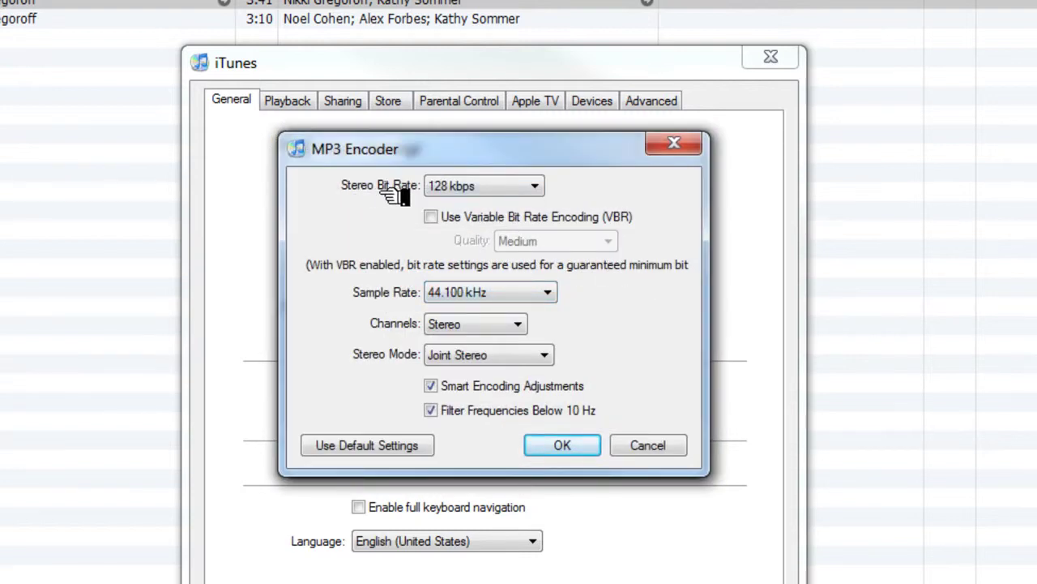
{"action": "left_click", "coordinate": [442, 195]}
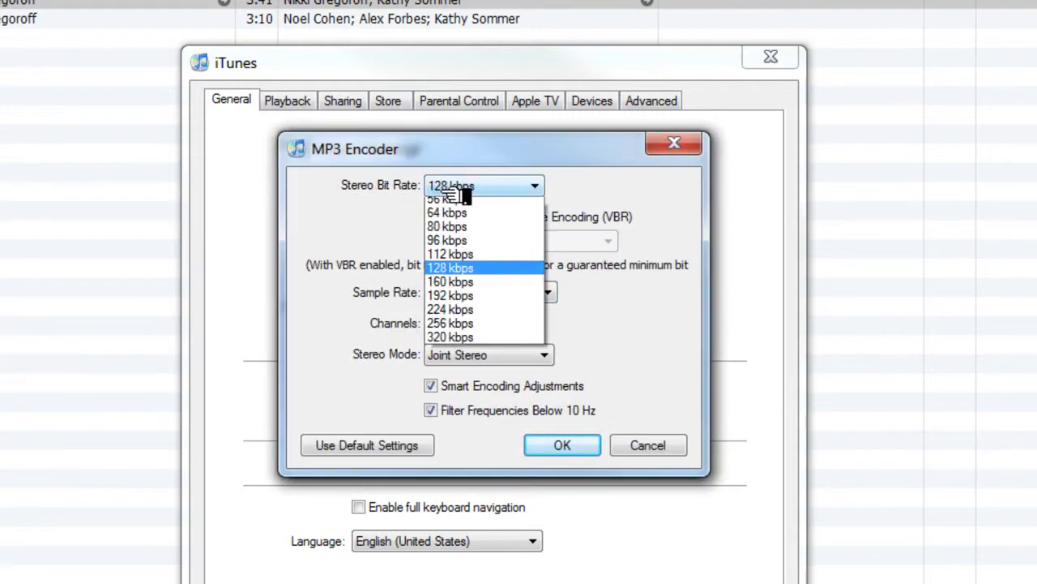
{"action": "left_click", "coordinate": [482, 343]}
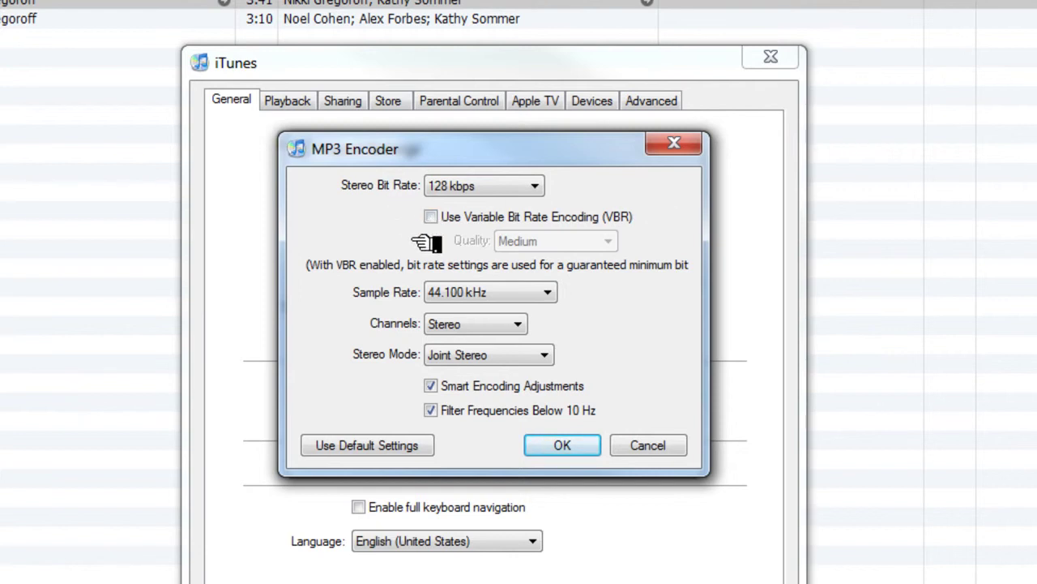
{"action": "left_click", "coordinate": [549, 292]}
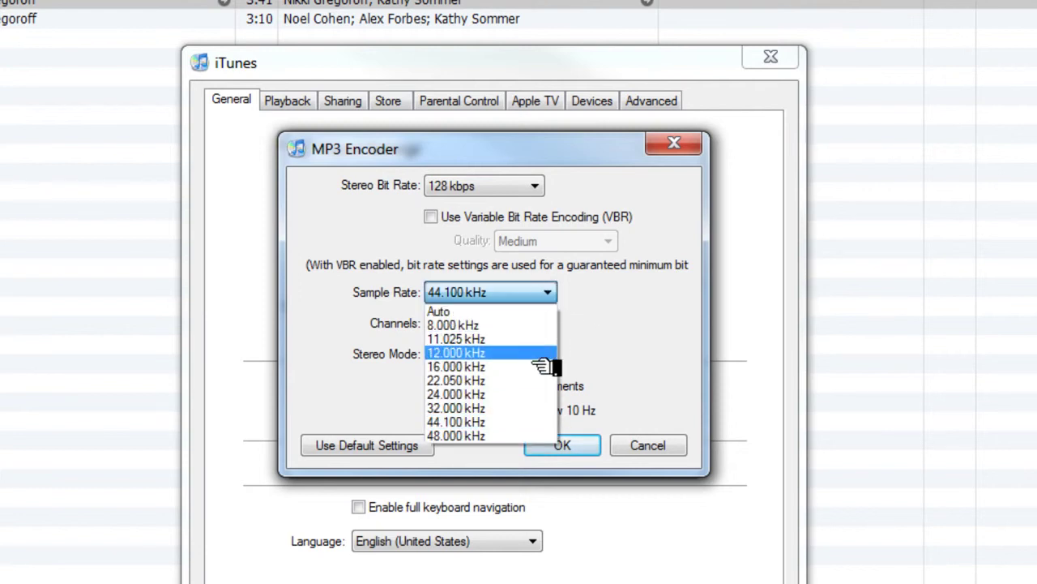
{"action": "left_click", "coordinate": [527, 423]}
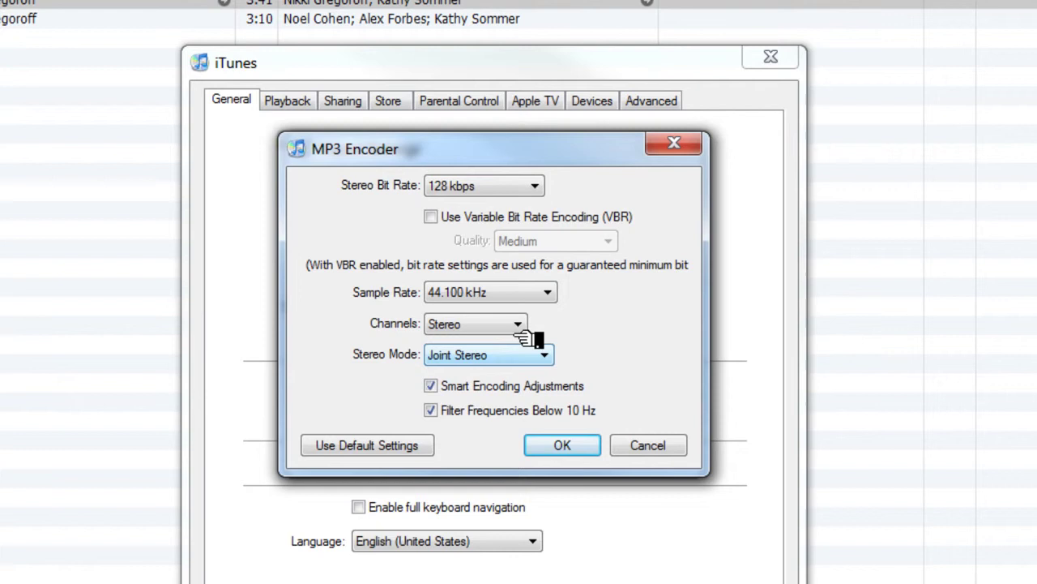
Set the MP3 encoder's channels to Stereo and stereo mode to Joint Stereo, and save the import settings and preferences
{"action": "left_click", "coordinate": [523, 325]}
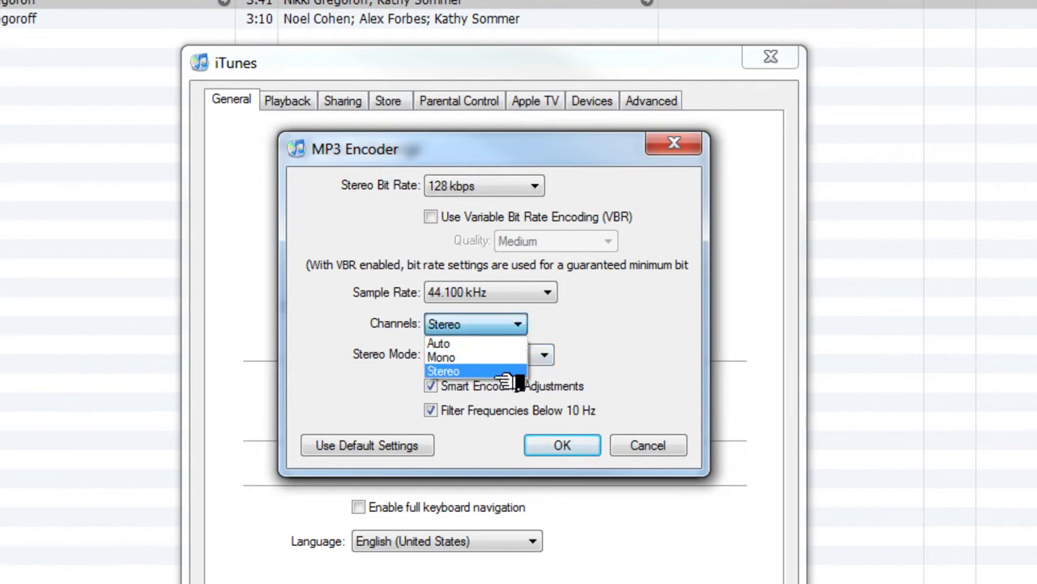
{"action": "left_click", "coordinate": [523, 371]}
{"action": "left_click", "coordinate": [531, 361]}
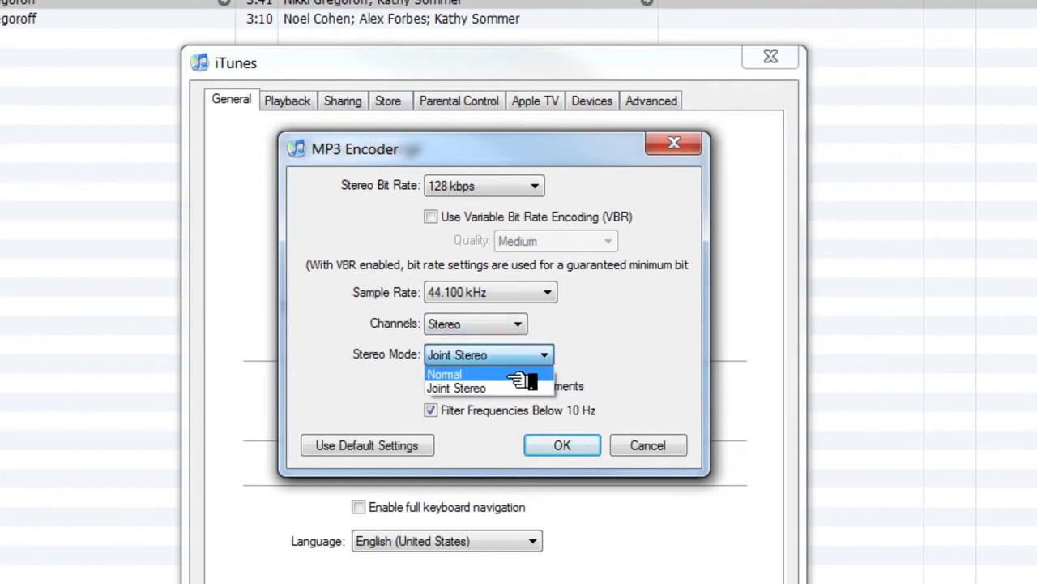
{"action": "left_click", "coordinate": [526, 387]}
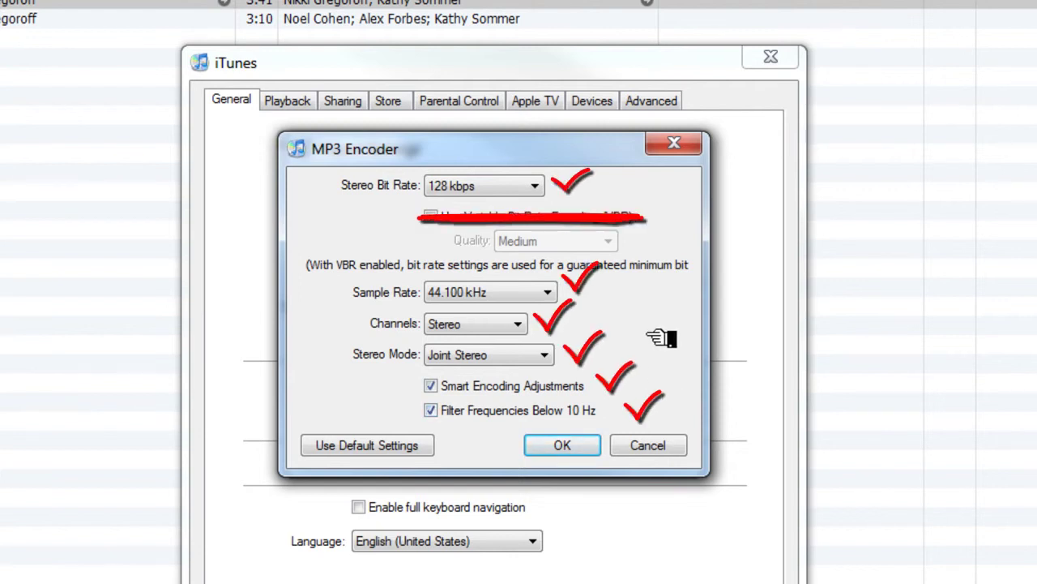
{"action": "left_click", "coordinate": [584, 447]}
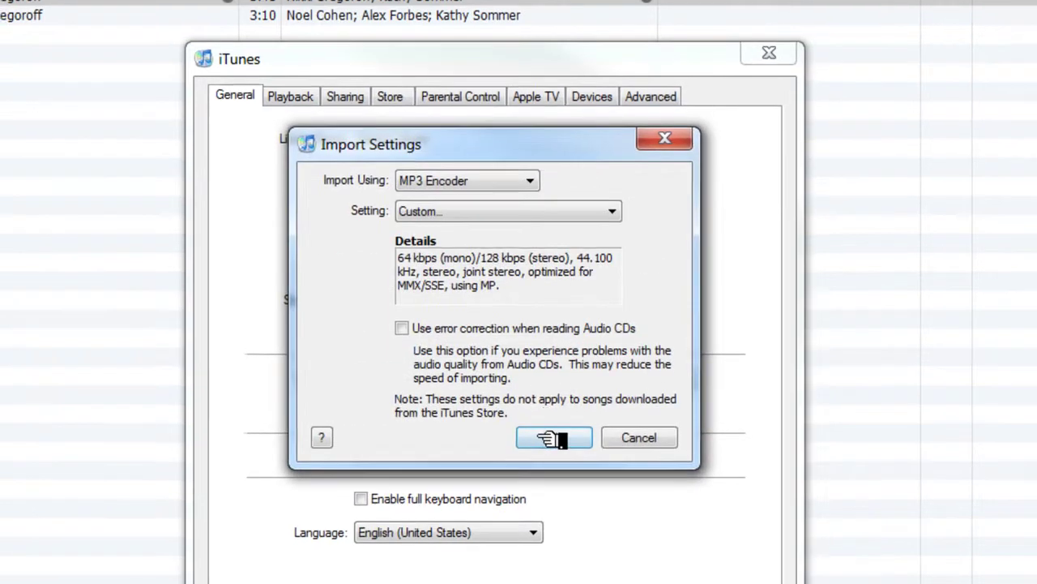
{"action": "left_click", "coordinate": [554, 445]}
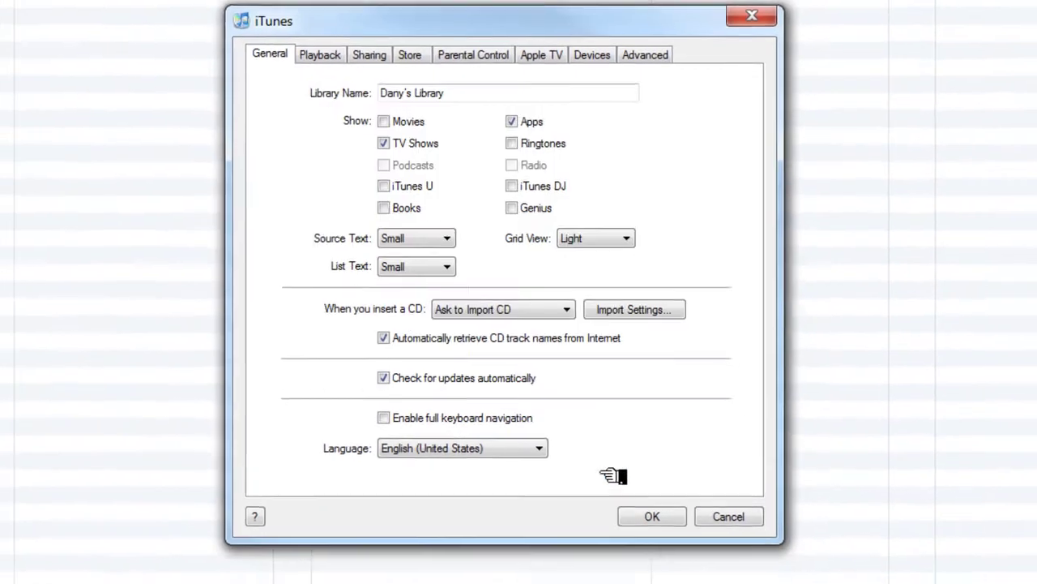
{"action": "left_click", "coordinate": [660, 498]}
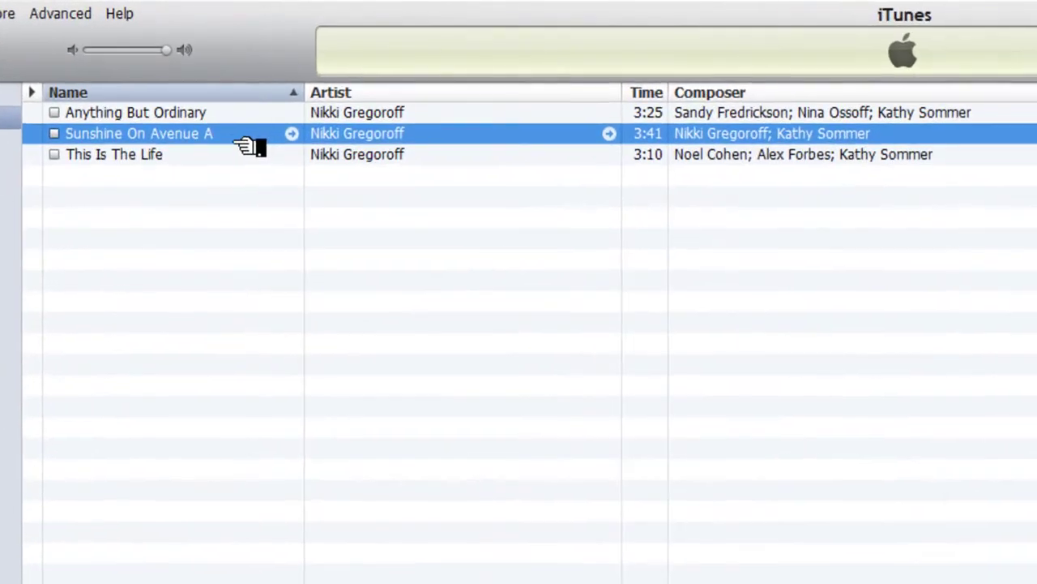
Review the file information of "Sunshine On Avenue A" and create an MP3 version of the track
{"action": "right_click", "coordinate": [261, 142]}
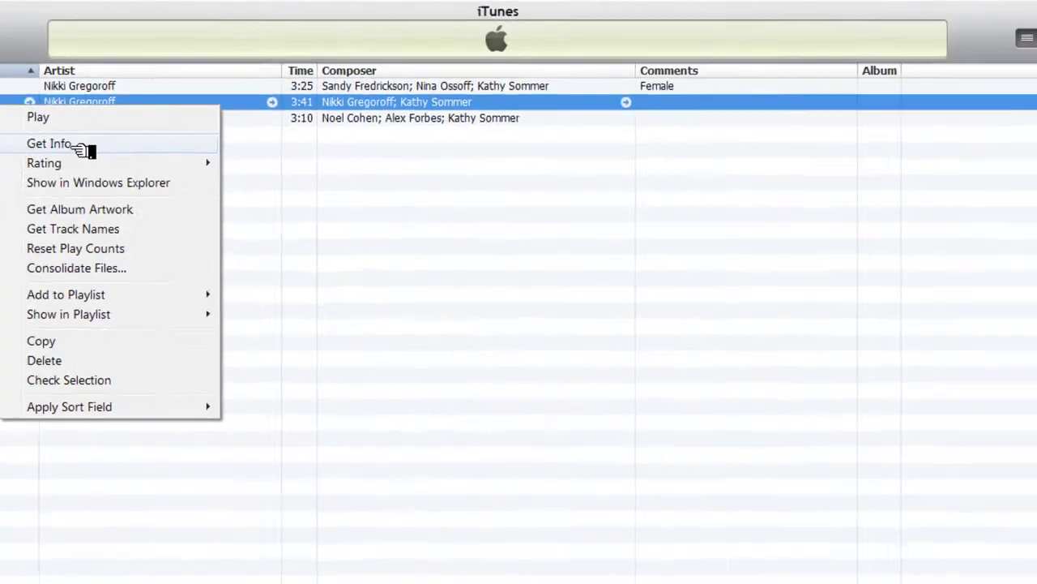
{"action": "left_click", "coordinate": [317, 252]}
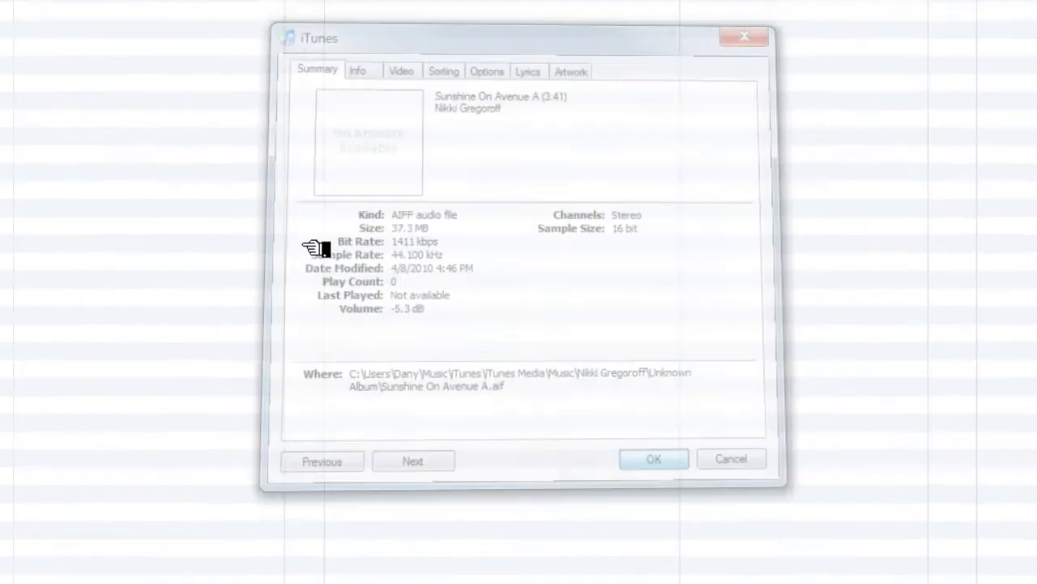
{"action": "key", "text": "Return"}
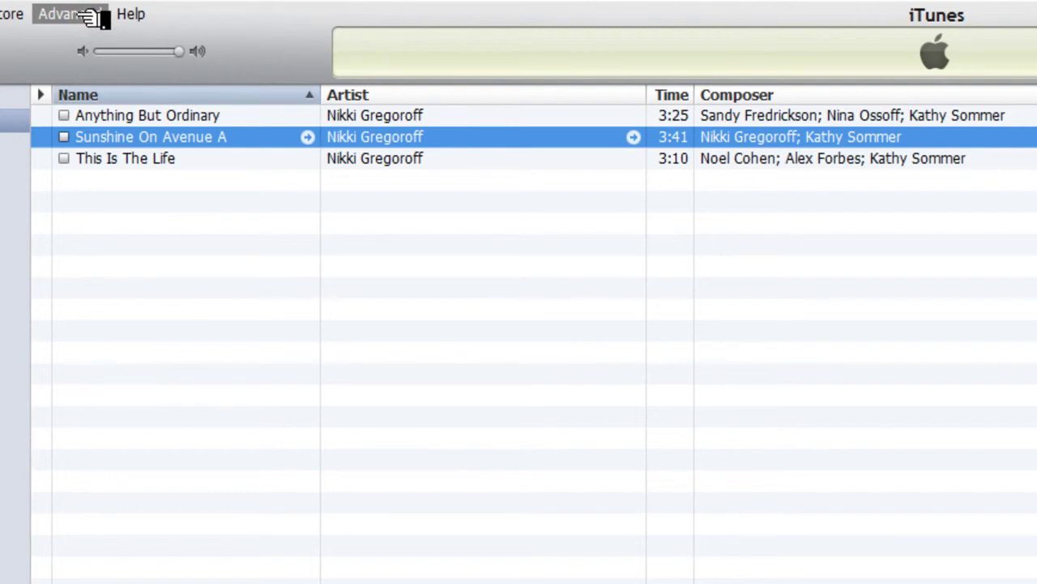
{"action": "left_click", "coordinate": [88, 16]}
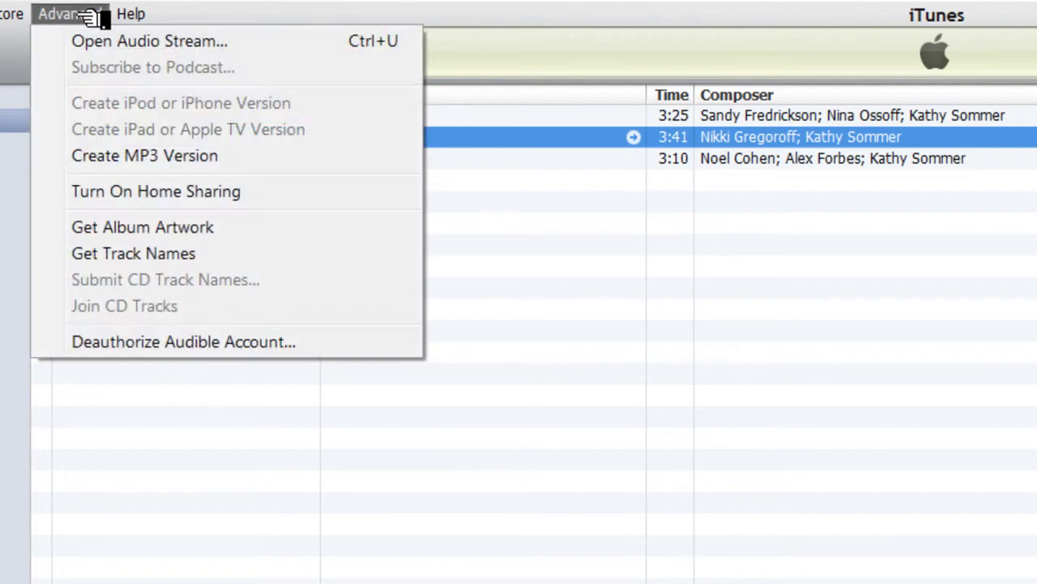
{"action": "left_click", "coordinate": [184, 159]}
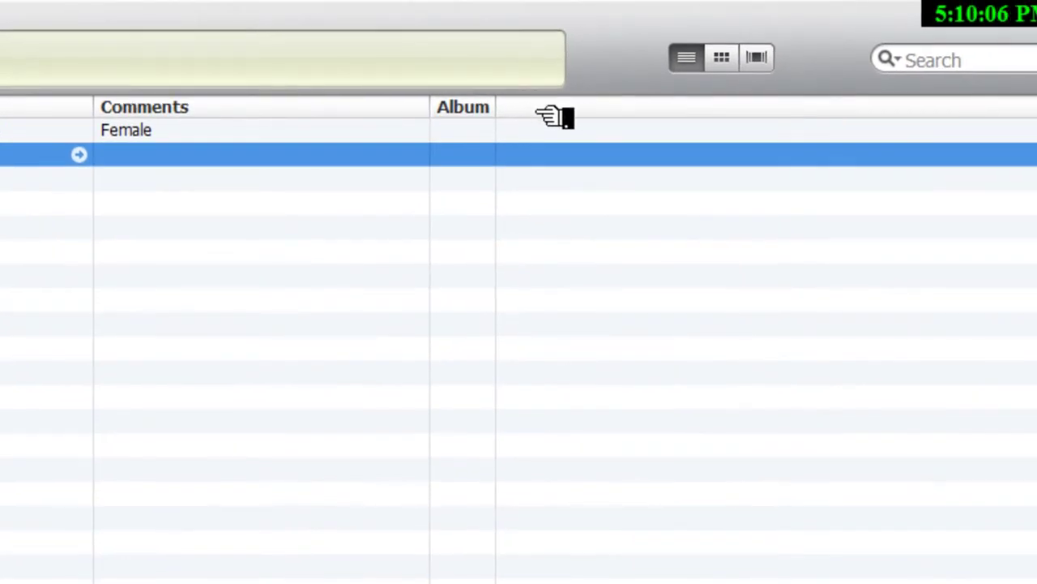
Add the Sample Rate, Bit Rate and Kind columns to the music library list
{"action": "right_click", "coordinate": [559, 115]}
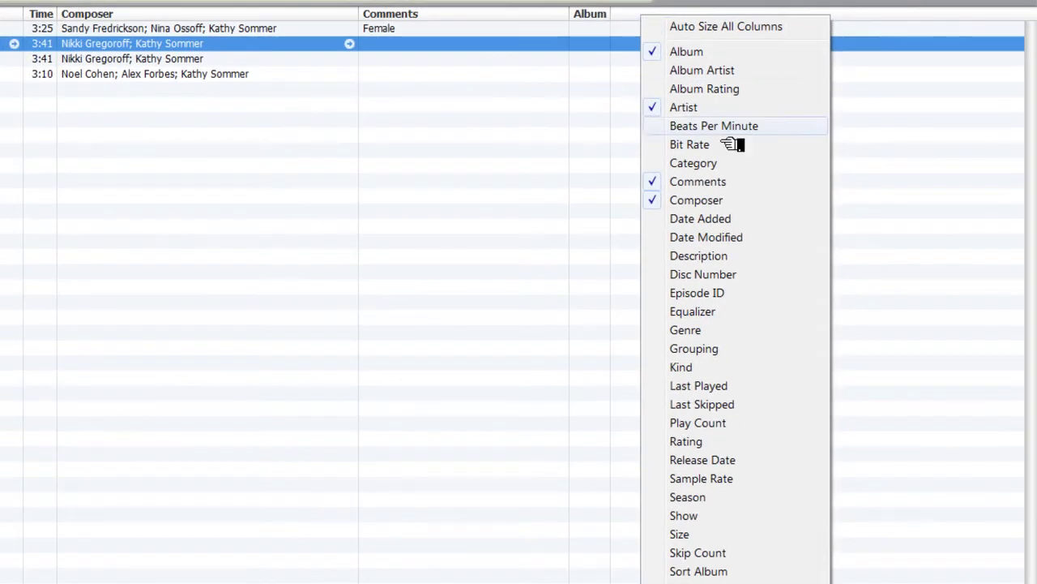
{"action": "left_click", "coordinate": [769, 479]}
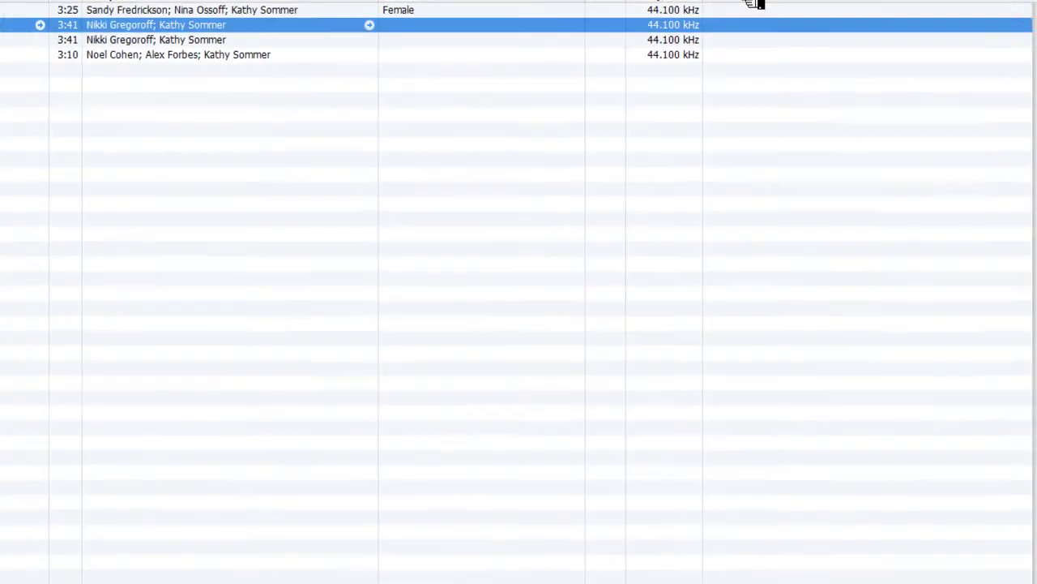
{"action": "right_click", "coordinate": [932, 114]}
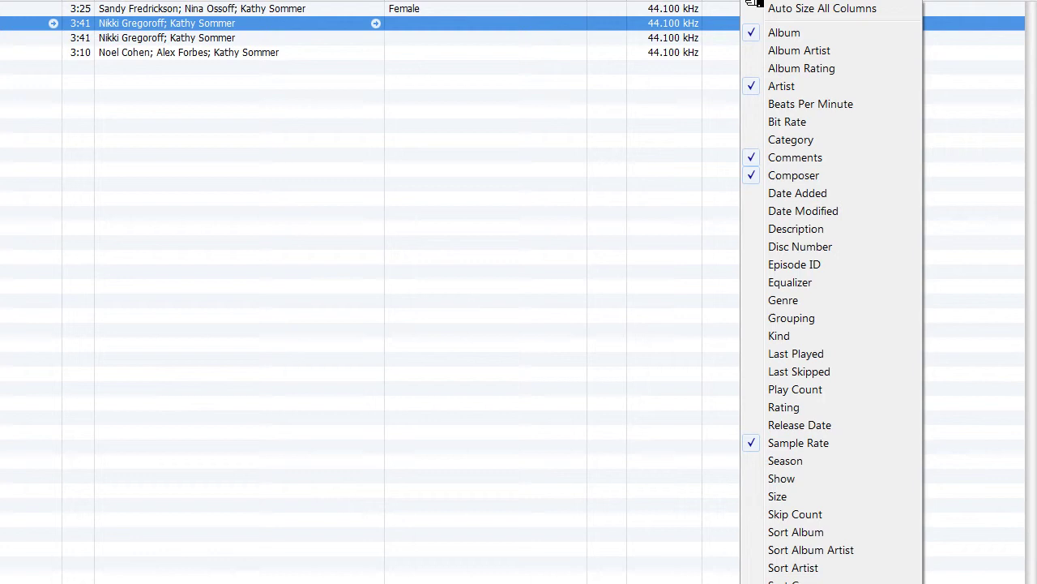
{"action": "left_click", "coordinate": [830, 128]}
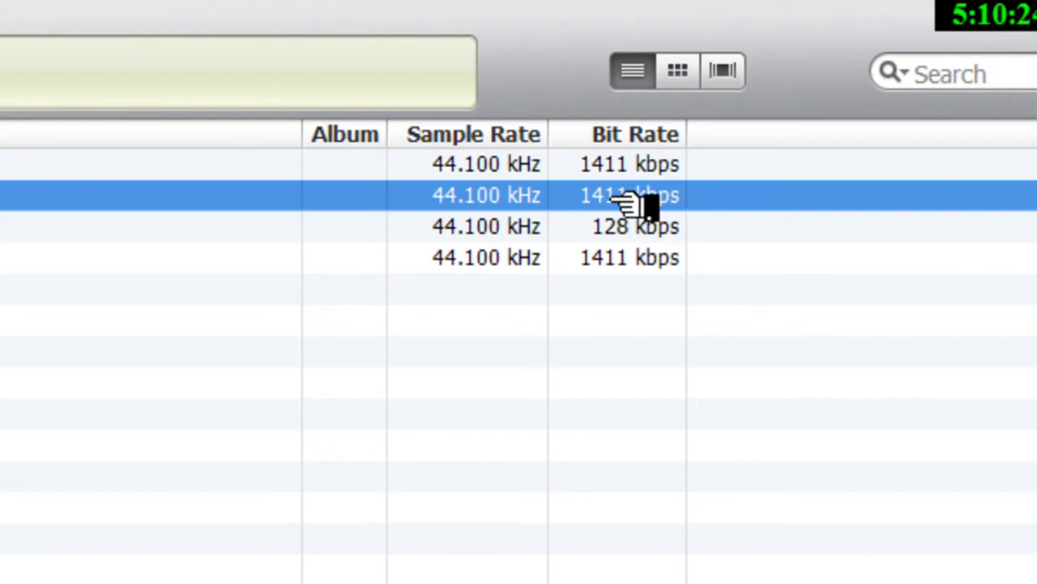
{"action": "left_click", "coordinate": [673, 231]}
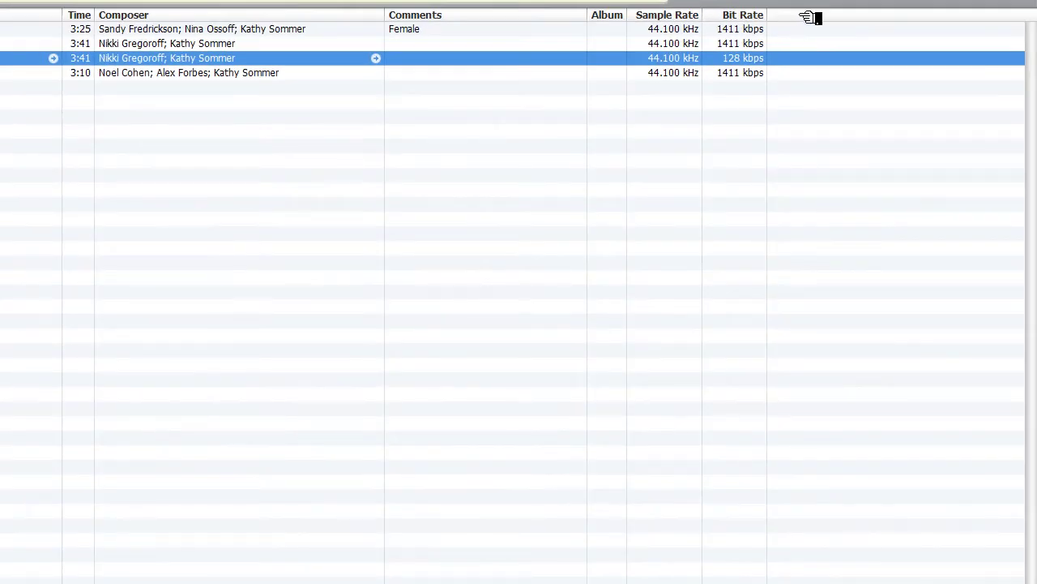
{"action": "right_click", "coordinate": [808, 18]}
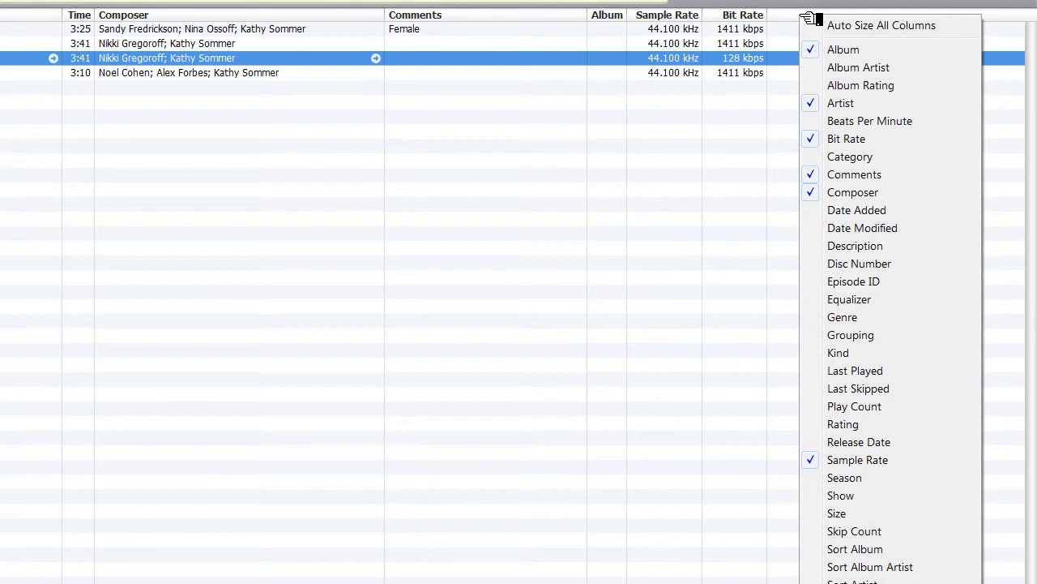
{"action": "left_click", "coordinate": [887, 353]}
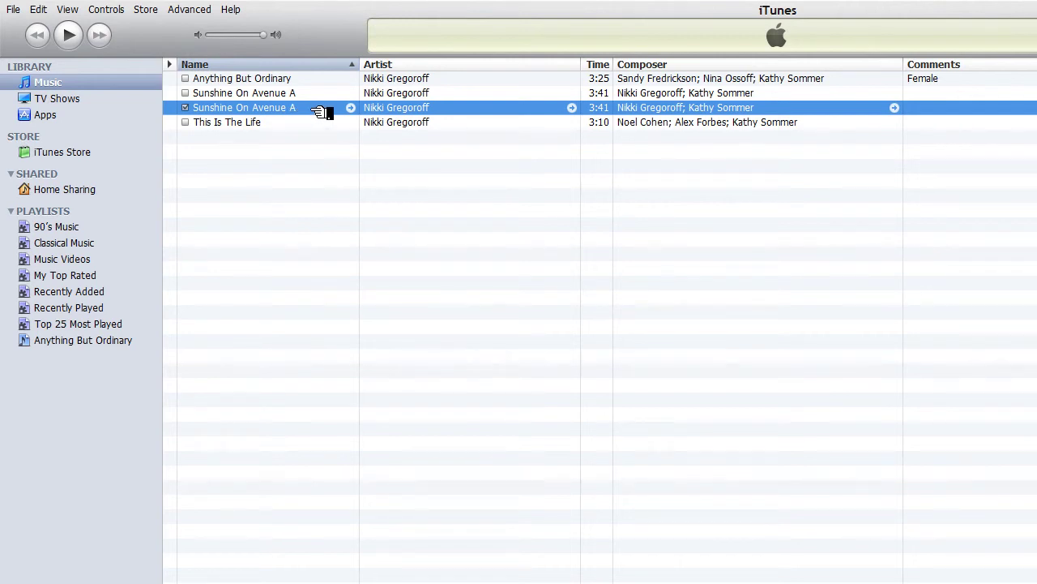
View the file information of the MP3 version of "Sunshine On Avenue A" and close it
{"action": "right_click", "coordinate": [322, 112]}
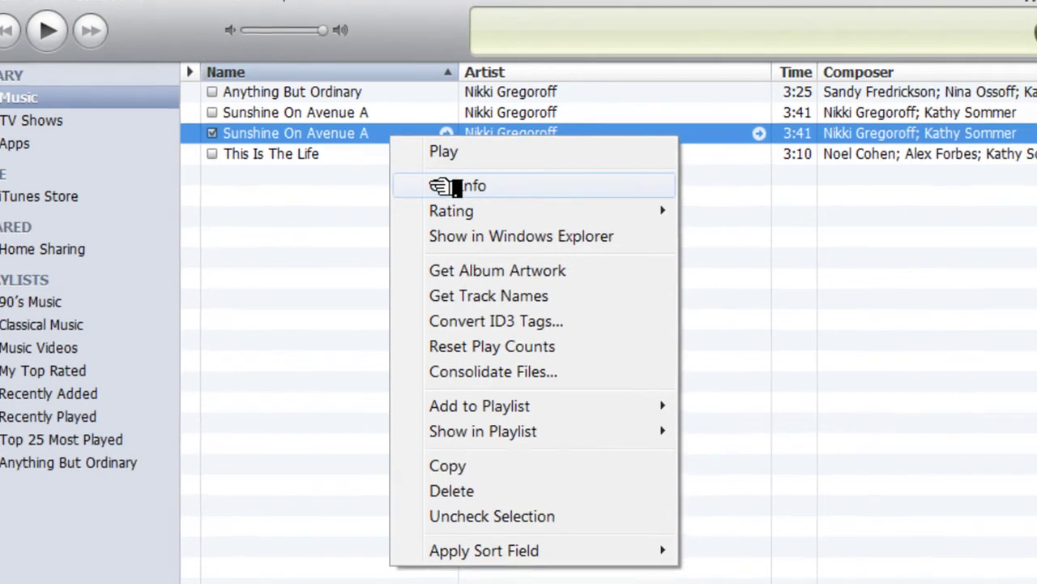
{"action": "left_click", "coordinate": [504, 203]}
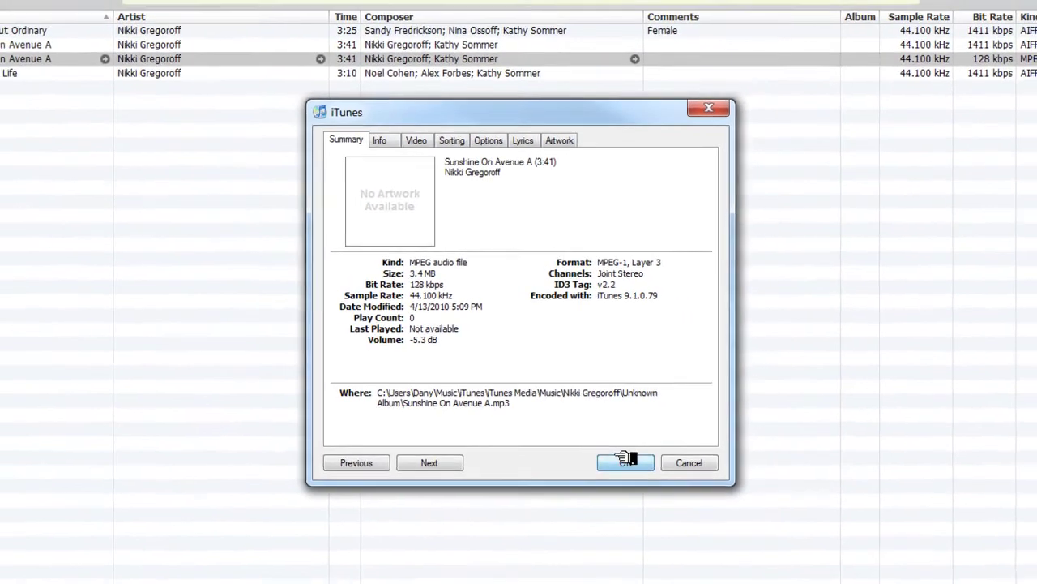
{"action": "left_click", "coordinate": [626, 460]}
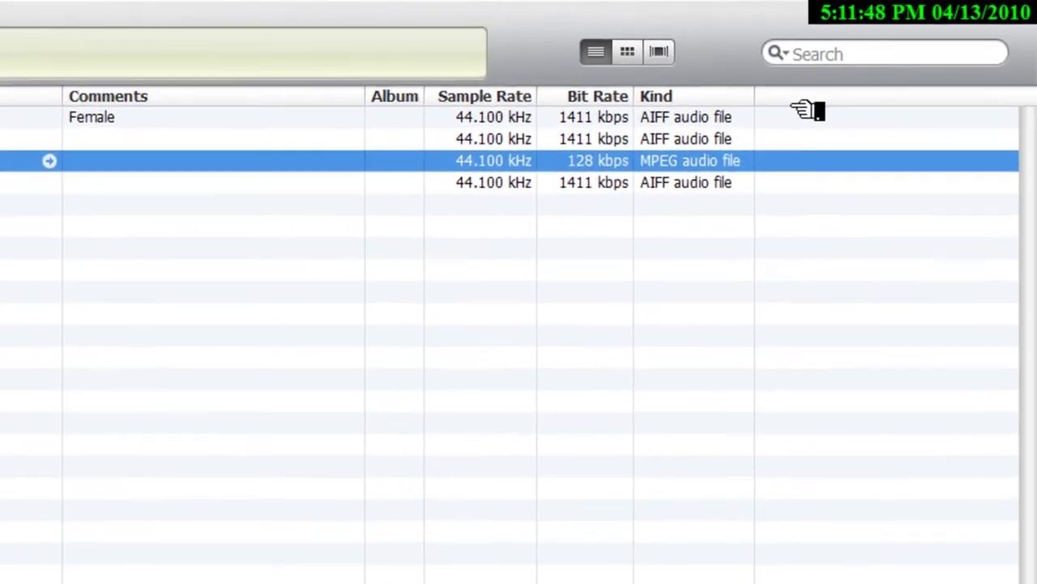
Hide the Sample Rate and Bit Rate columns in the music library list
{"action": "right_click", "coordinate": [609, 96]}
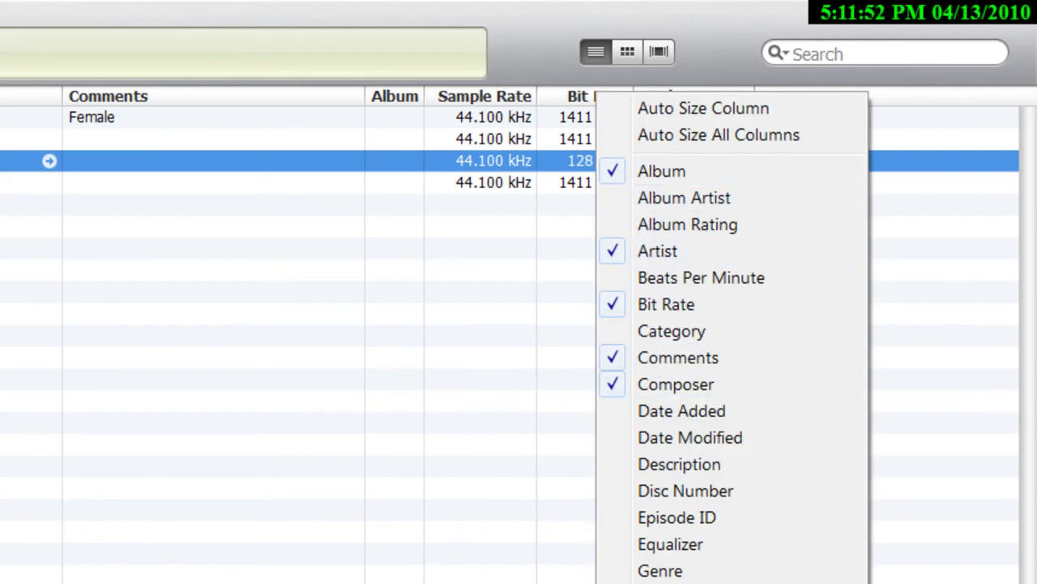
{"action": "right_click", "coordinate": [492, 98]}
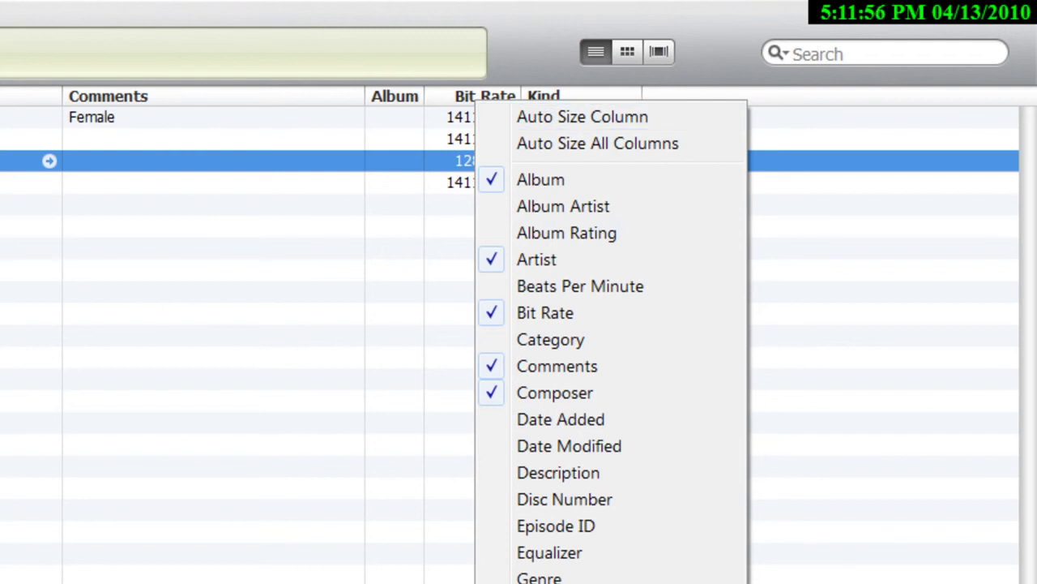
{"action": "left_click", "coordinate": [631, 314]}
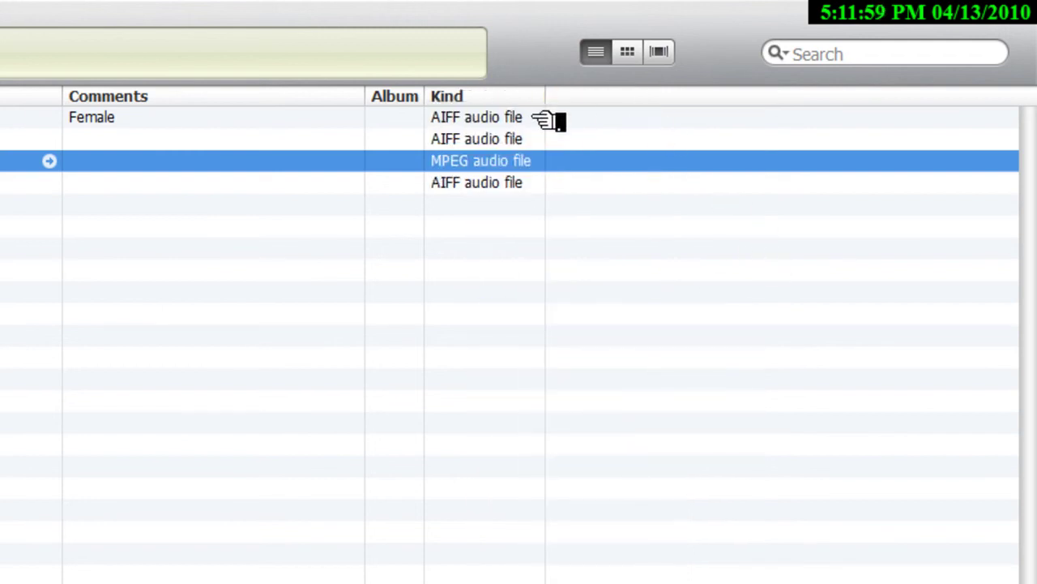